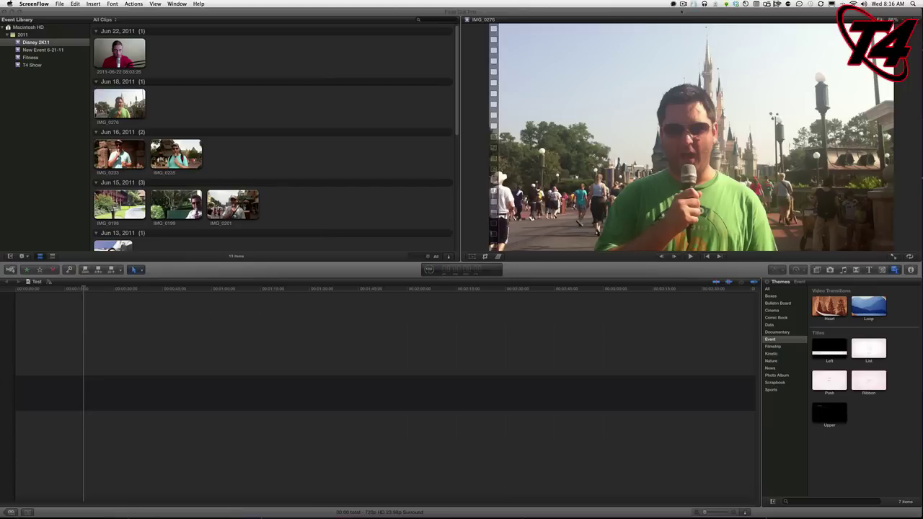
Preview the June 22 webcam clip, then play the MONO-009 audio recording.
{"action": "left_click", "coordinate": [127, 53]}
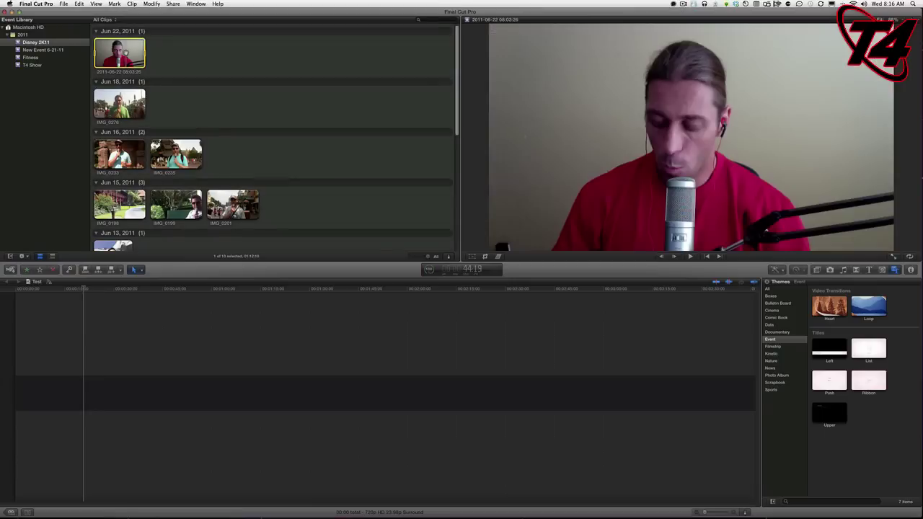
{"action": "key", "text": "space"}
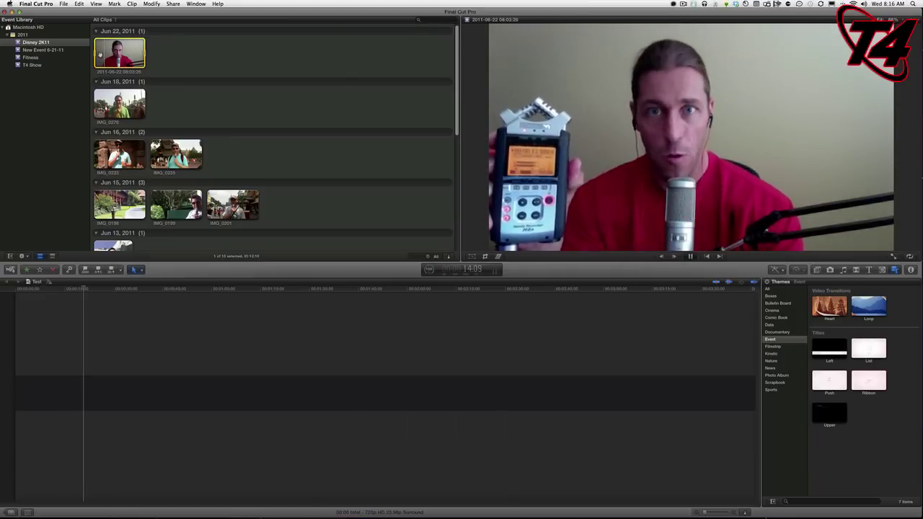
{"action": "key", "text": "space"}
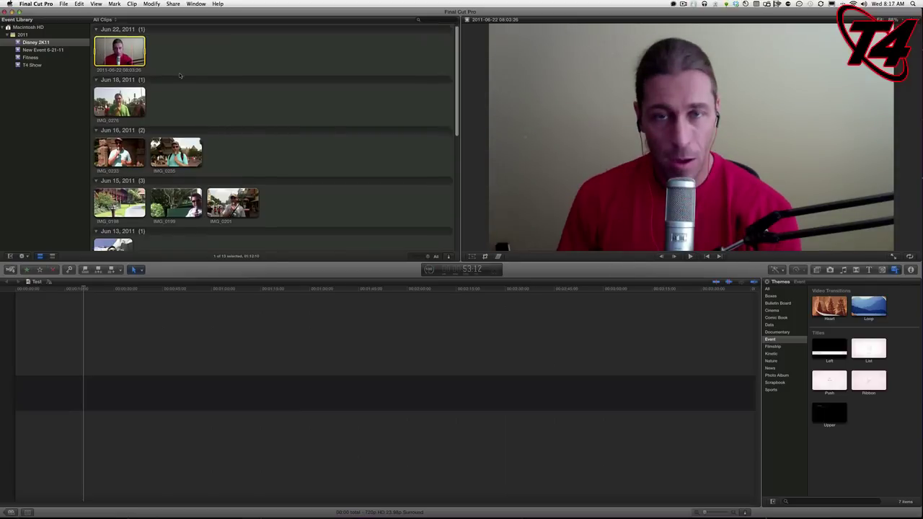
{"action": "scroll", "coordinate": [145, 144], "scroll_direction": "down", "scroll_amount": 10}
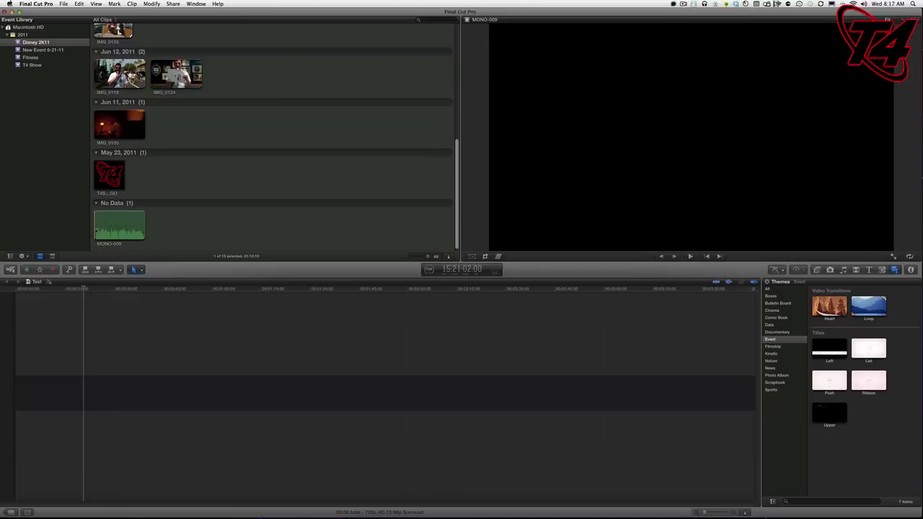
{"action": "key", "text": "space"}
{"action": "key", "text": "space"}
Select the June 22 webcam clip and MONO-009 together.
{"action": "scroll", "coordinate": [180, 227], "scroll_direction": "up", "scroll_amount": 10}
{"action": "left_click", "coordinate": [141, 44]}
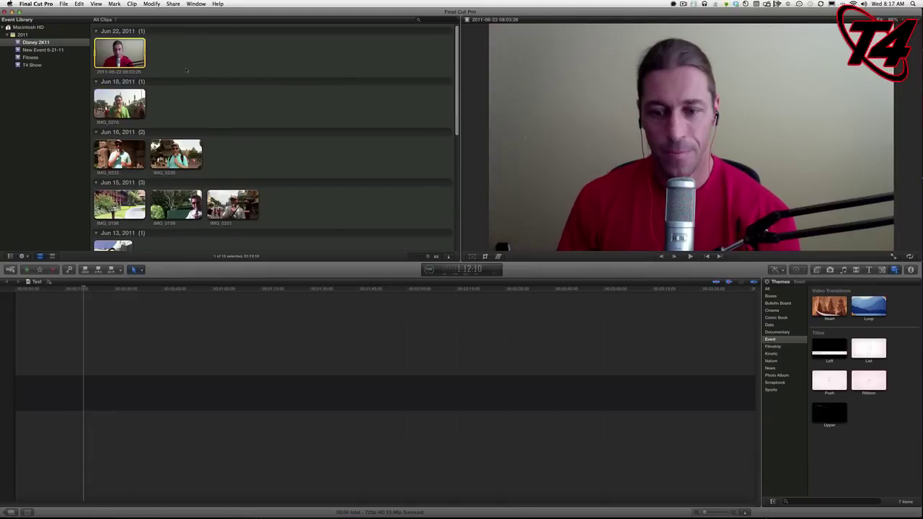
{"action": "scroll", "coordinate": [234, 90], "scroll_direction": "down", "scroll_amount": 10}
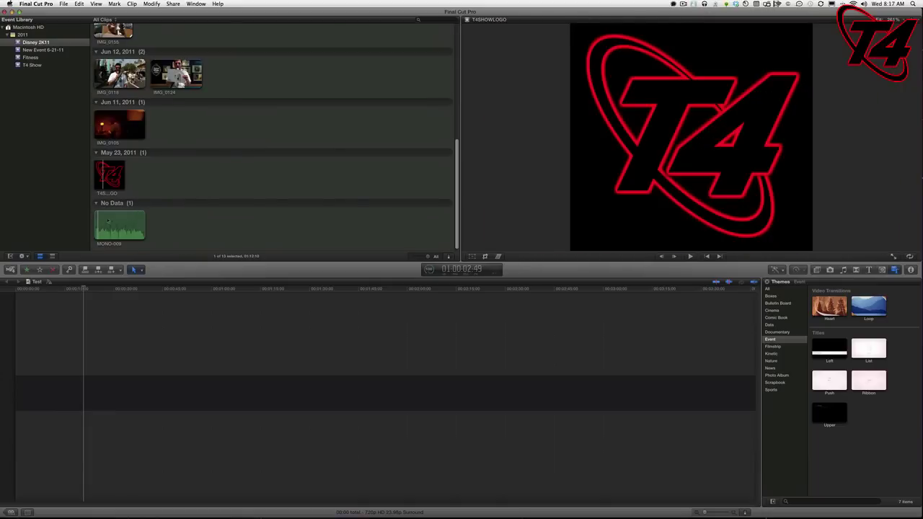
{"action": "left_click", "coordinate": [122, 224]}
Synchronize the June 22 webcam clip with MONO-009 and play back the resulting Synchronized Clip.
{"action": "key", "text": "Home"}
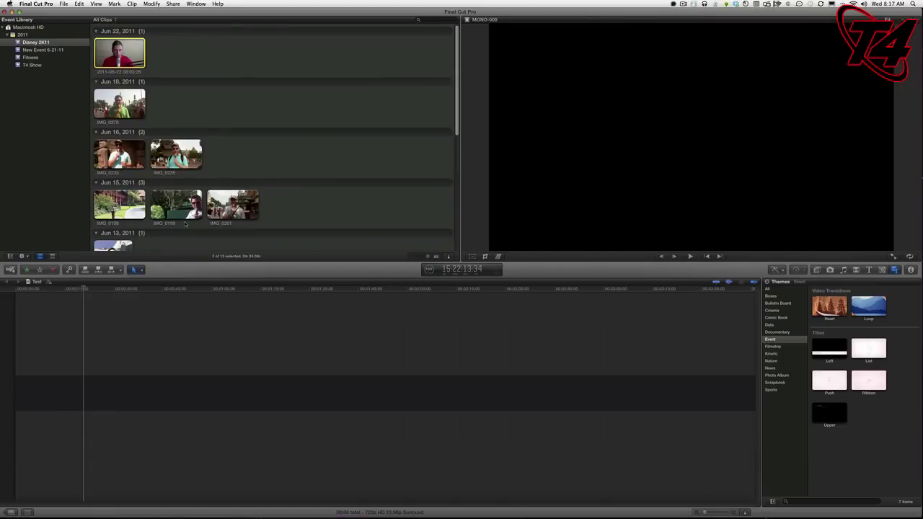
{"action": "left_click", "coordinate": [132, 4]}
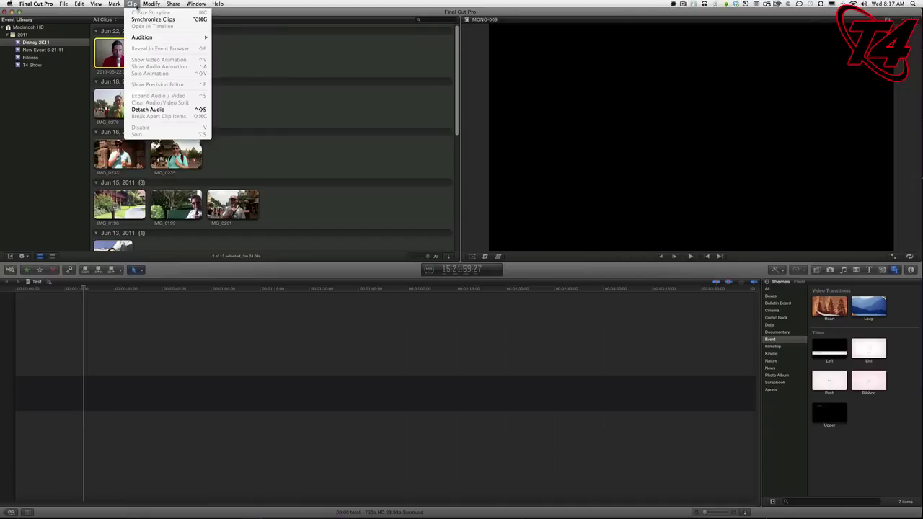
{"action": "left_click", "coordinate": [148, 20]}
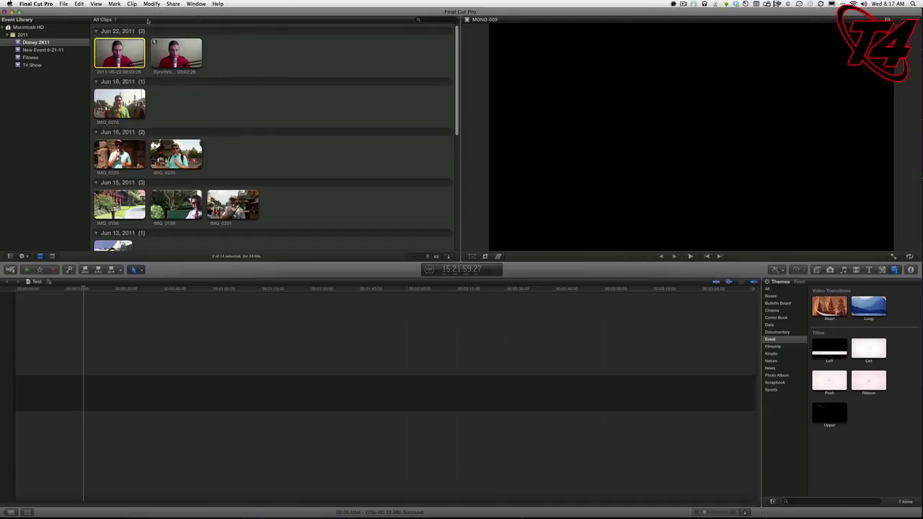
{"action": "key", "text": "space"}
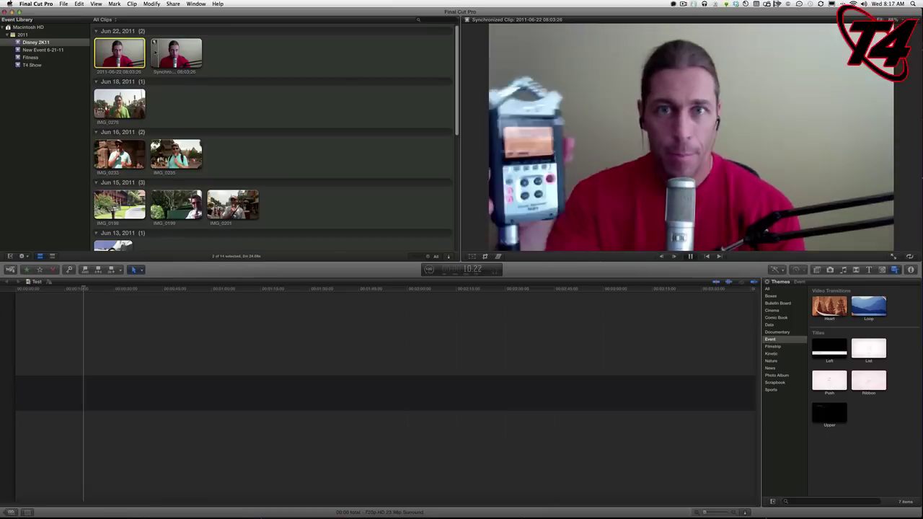
{"action": "key", "text": "space"}
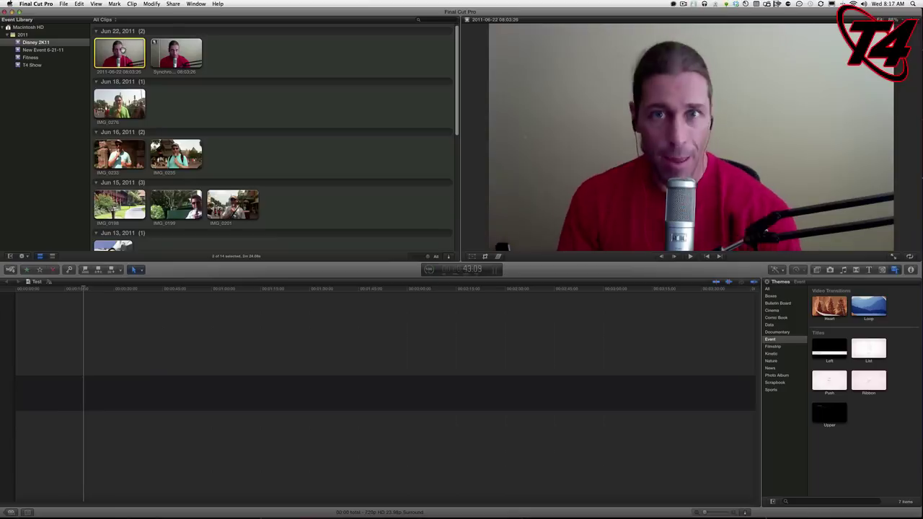
Append the June 22 webcam clip to the timeline and cut away its short opening piece.
{"action": "left_click", "coordinate": [169, 101]}
{"action": "left_click", "coordinate": [119, 54]}
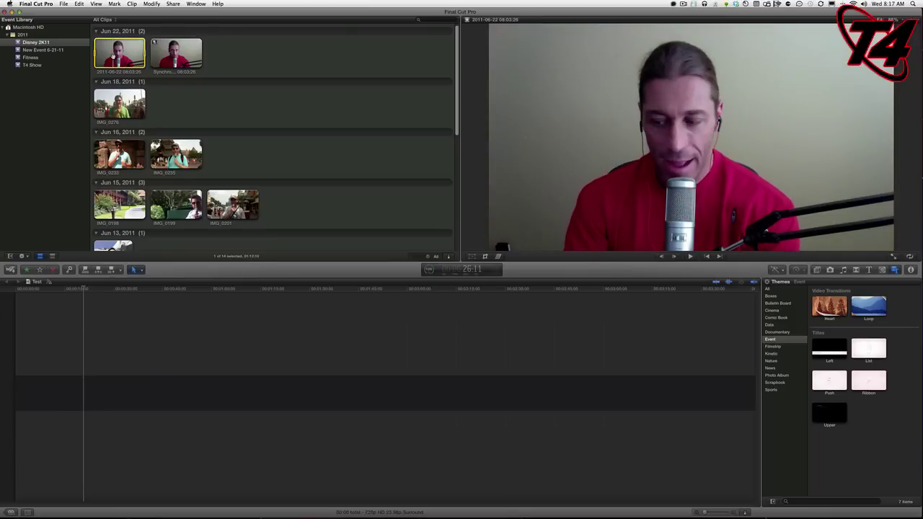
{"action": "key", "text": "e"}
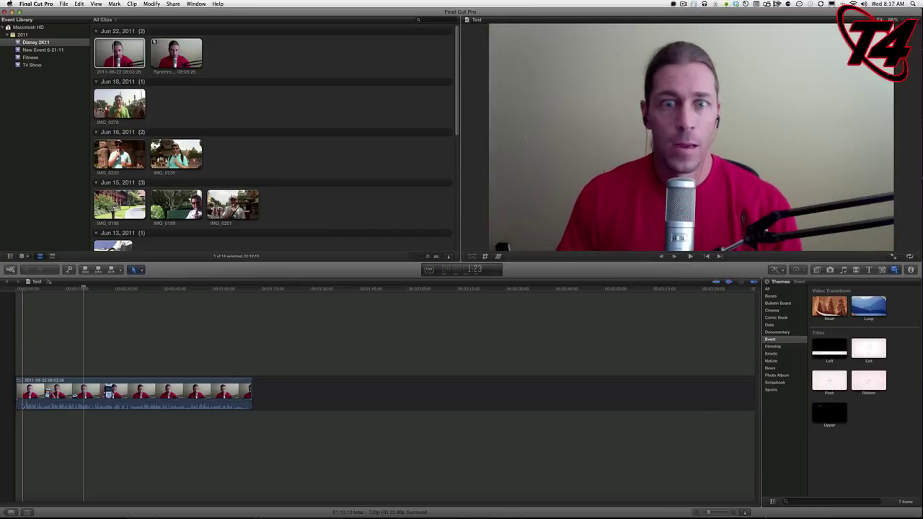
{"action": "key", "text": "b"}
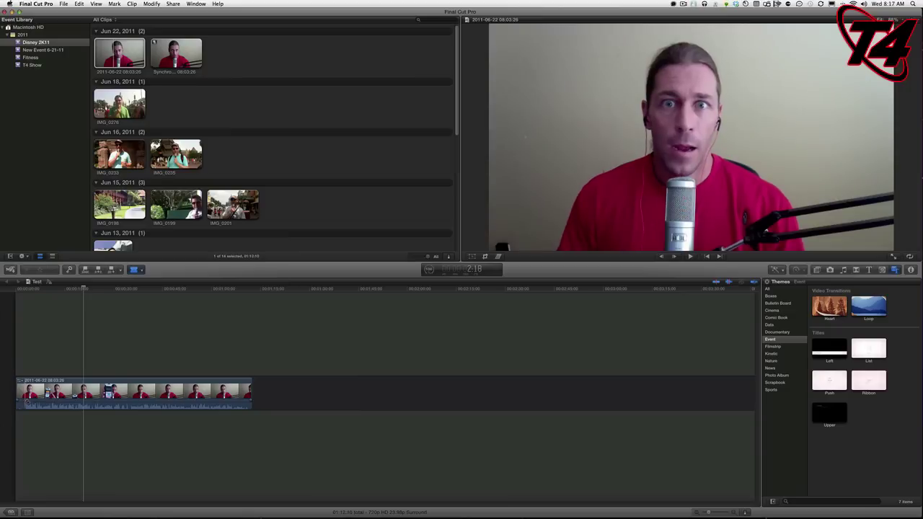
{"action": "key", "text": "a"}
{"action": "left_click", "coordinate": [20, 395]}
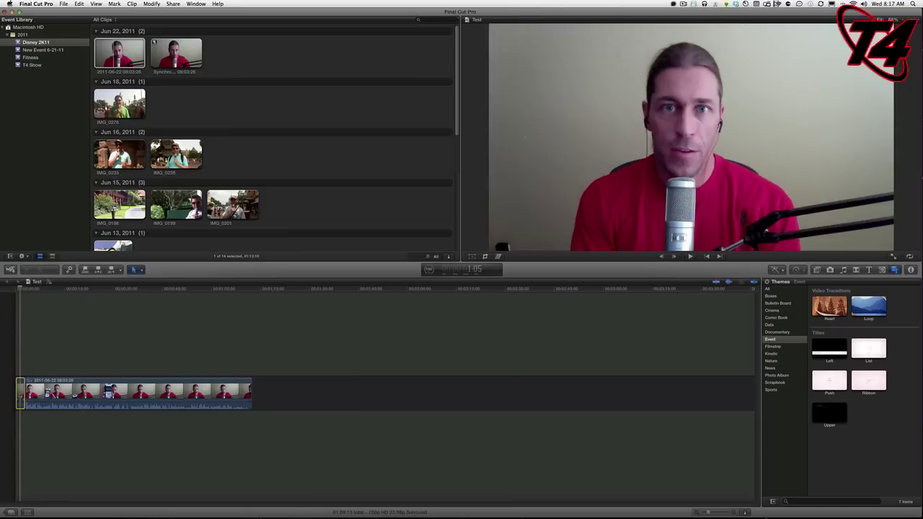
{"action": "key", "text": "Delete"}
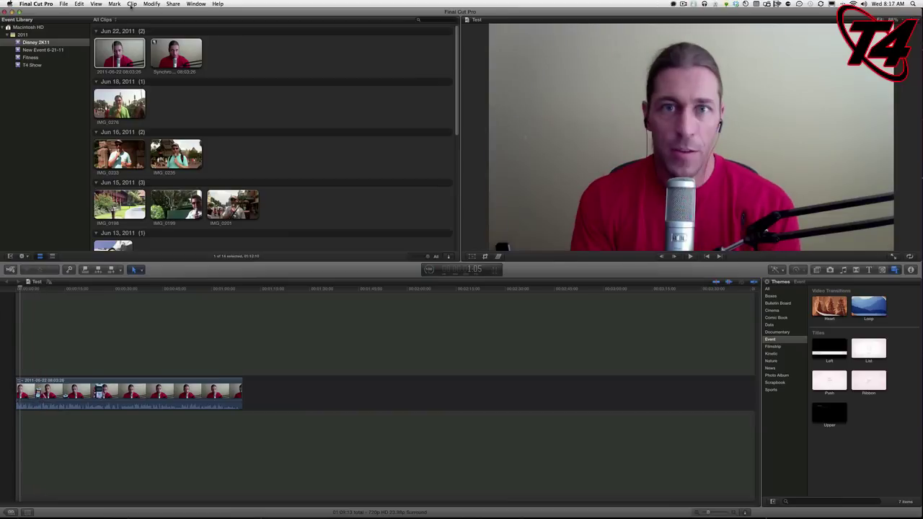
Detach the webcam clip's camera audio and delete it.
{"action": "left_click", "coordinate": [132, 4]}
{"action": "left_click", "coordinate": [148, 111]}
{"action": "left_click", "coordinate": [108, 393]}
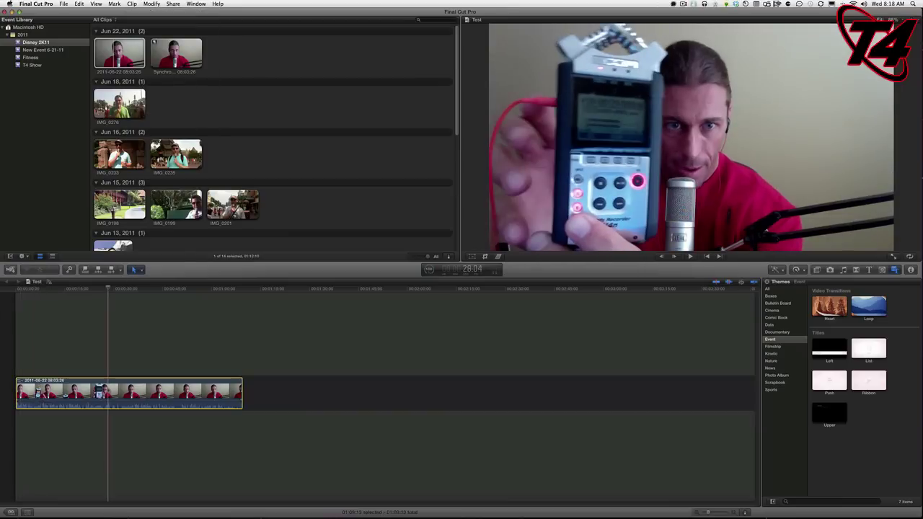
{"action": "left_click", "coordinate": [132, 4]}
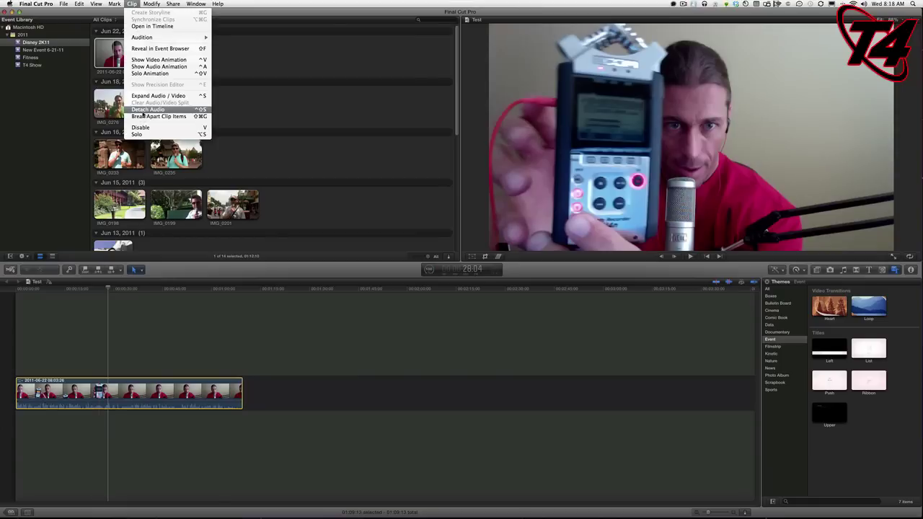
{"action": "left_click", "coordinate": [142, 112]}
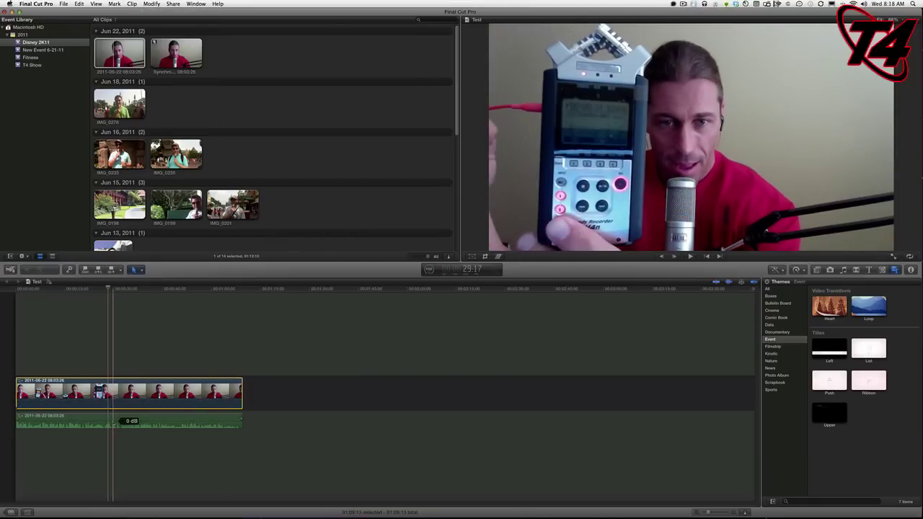
{"action": "left_click", "coordinate": [113, 419]}
{"action": "key", "text": "Delete"}
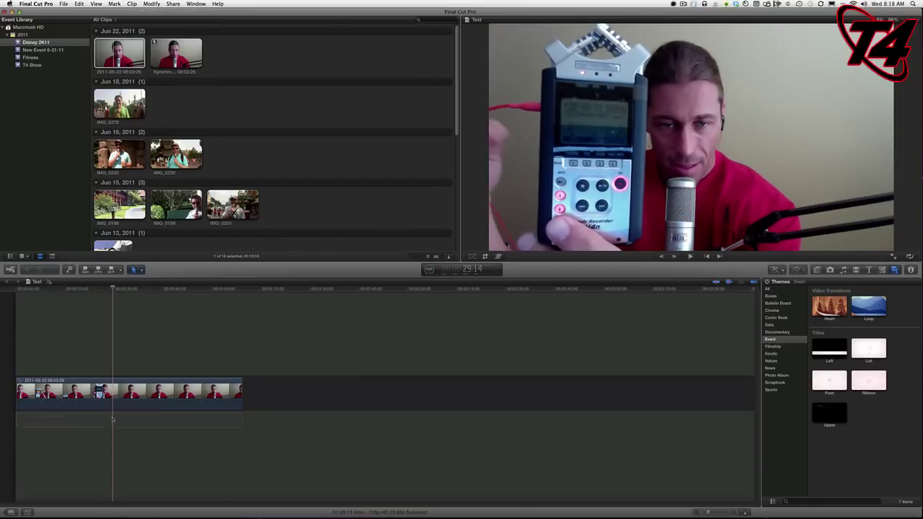
Connect MONO-009 beneath the webcam clip and slide it right to sync with the video.
{"action": "scroll", "coordinate": [133, 152], "scroll_direction": "down", "scroll_amount": 10}
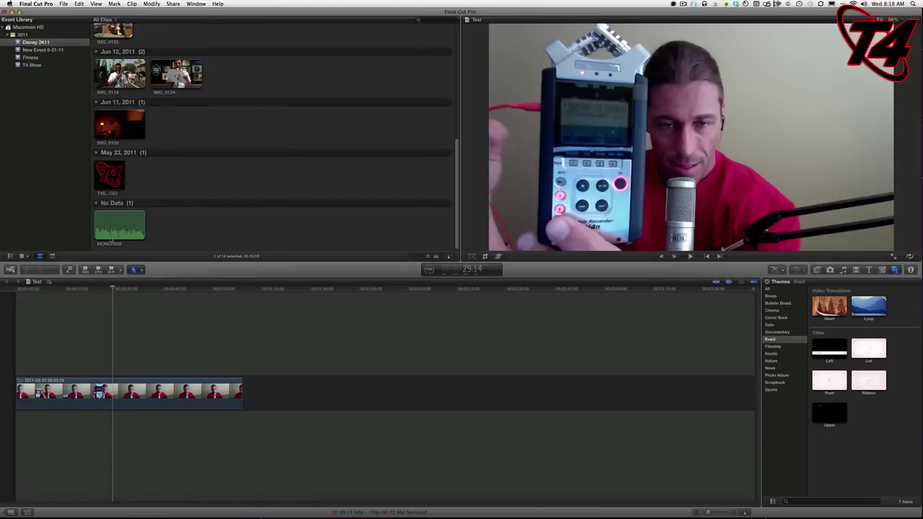
{"action": "mouse_move", "coordinate": [111, 240]}
{"action": "left_mouse_down"}
{"action": "mouse_move", "coordinate": [43, 421]}
{"action": "mouse_move", "coordinate": [20, 418]}
{"action": "left_mouse_up"}
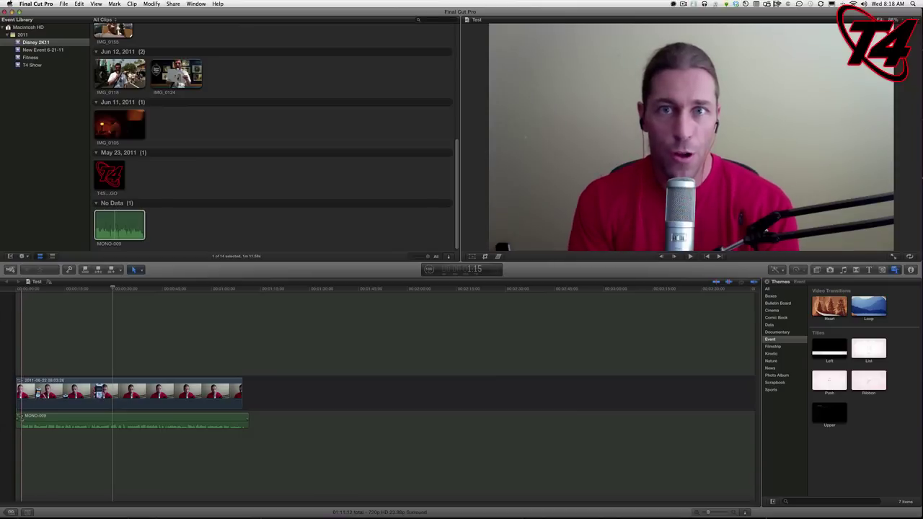
{"action": "left_click", "coordinate": [135, 270]}
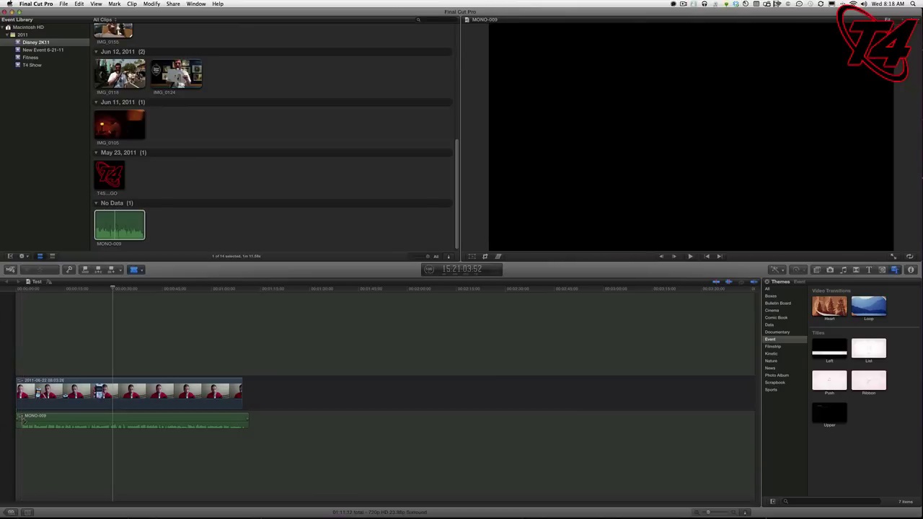
{"action": "left_click", "coordinate": [22, 422]}
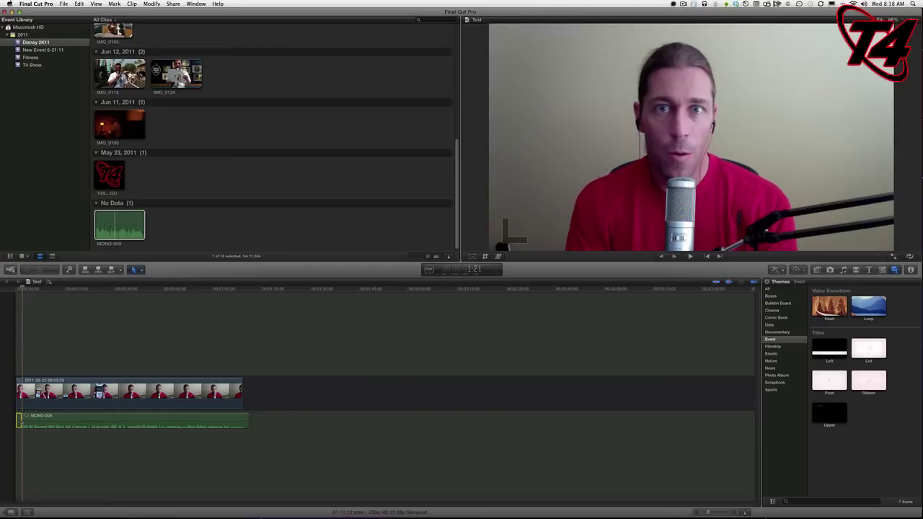
{"action": "left_click_drag", "start_coordinate": [22, 421], "coordinate": [50, 422]}
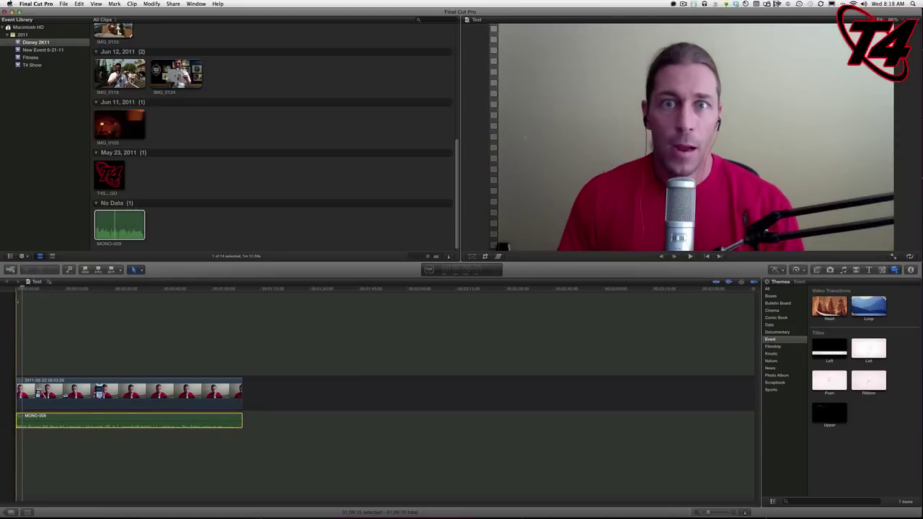
Raise MONO-009's volume line by 12 dB and play the timeline to check sync.
{"action": "left_click", "coordinate": [123, 425]}
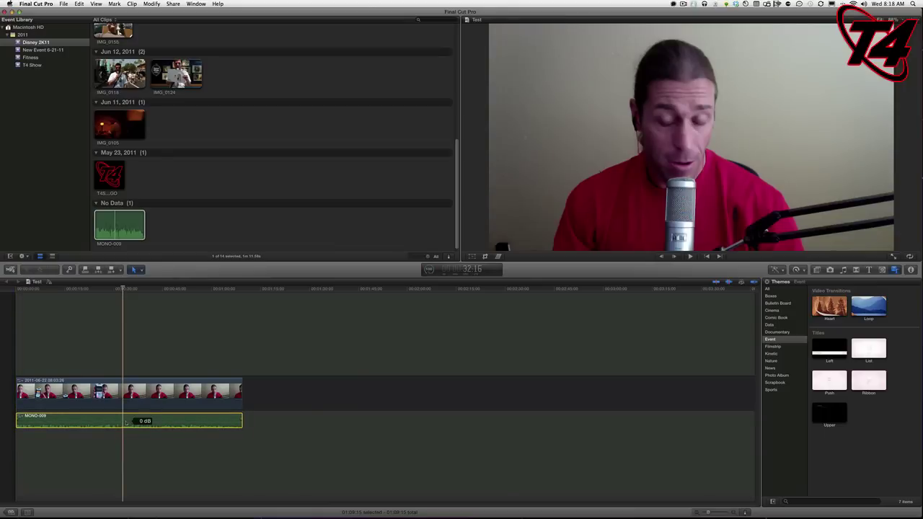
{"action": "left_click_drag", "start_coordinate": [126, 423], "coordinate": [126, 419]}
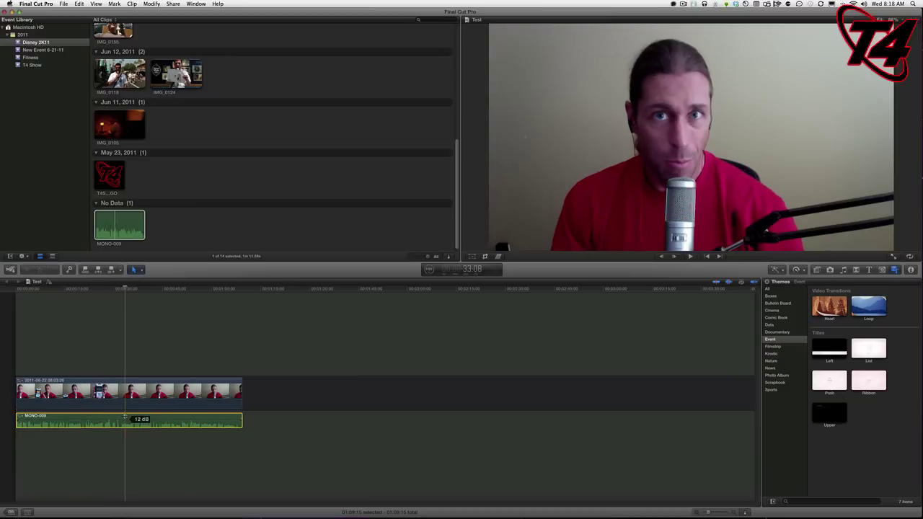
{"action": "key", "text": "space"}
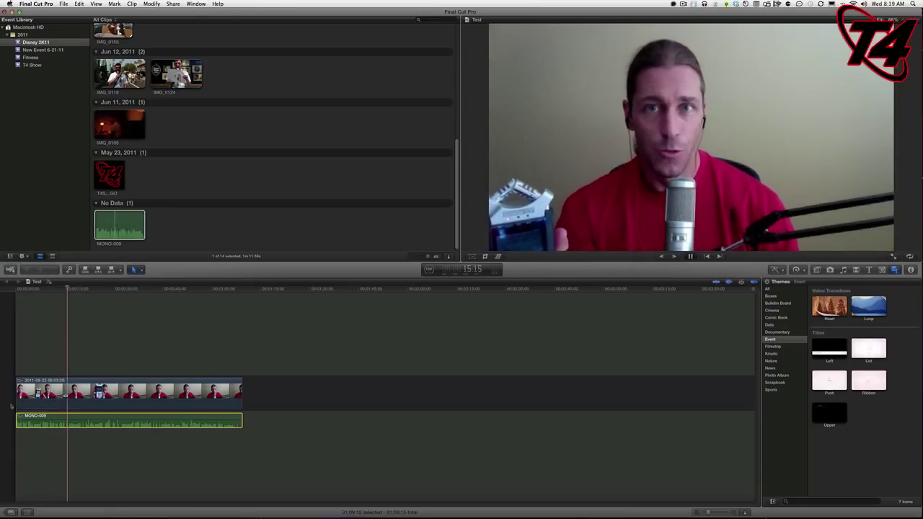
{"action": "key", "text": "space"}
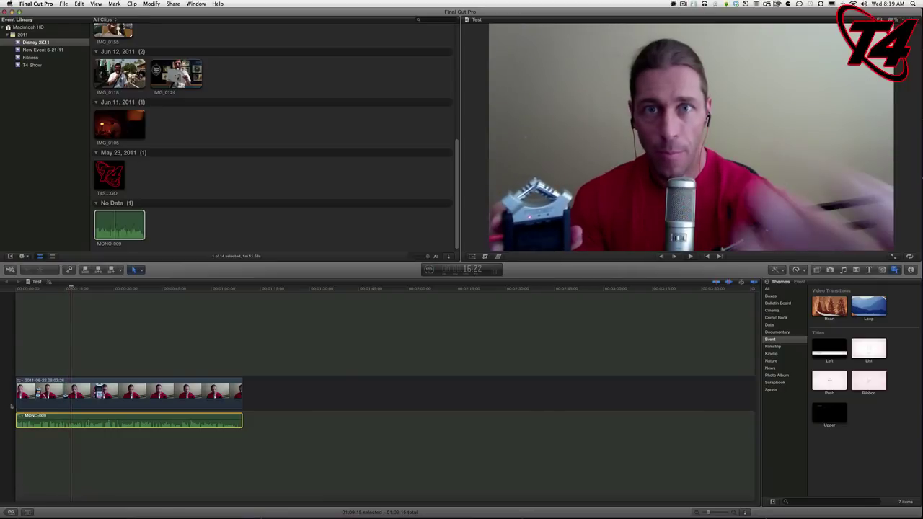